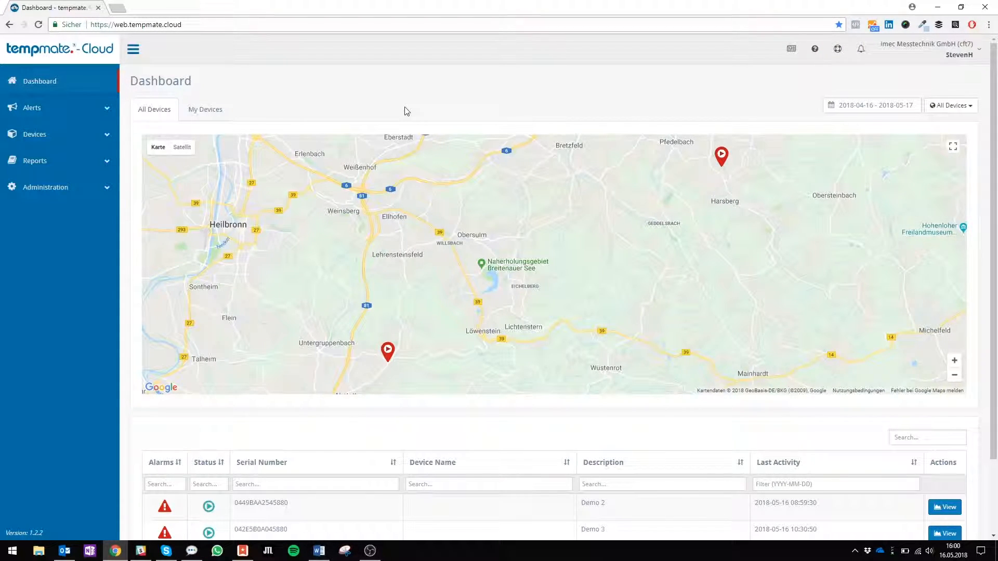
Expand the Devices menu in the left sidebar to reveal its device options.
{"action": "left_click", "coordinate": [57, 137]}
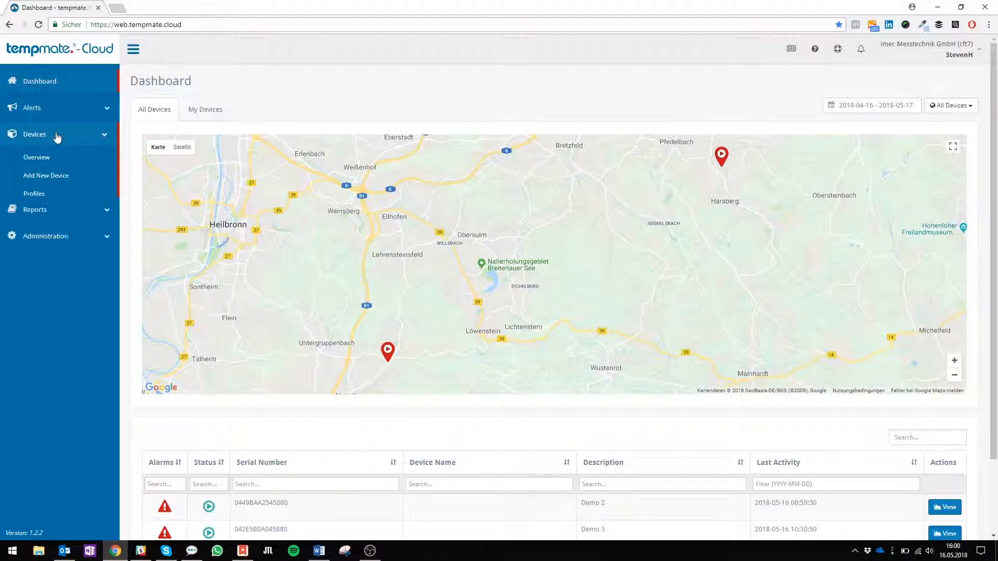
{"action": "left_click", "coordinate": [61, 177]}
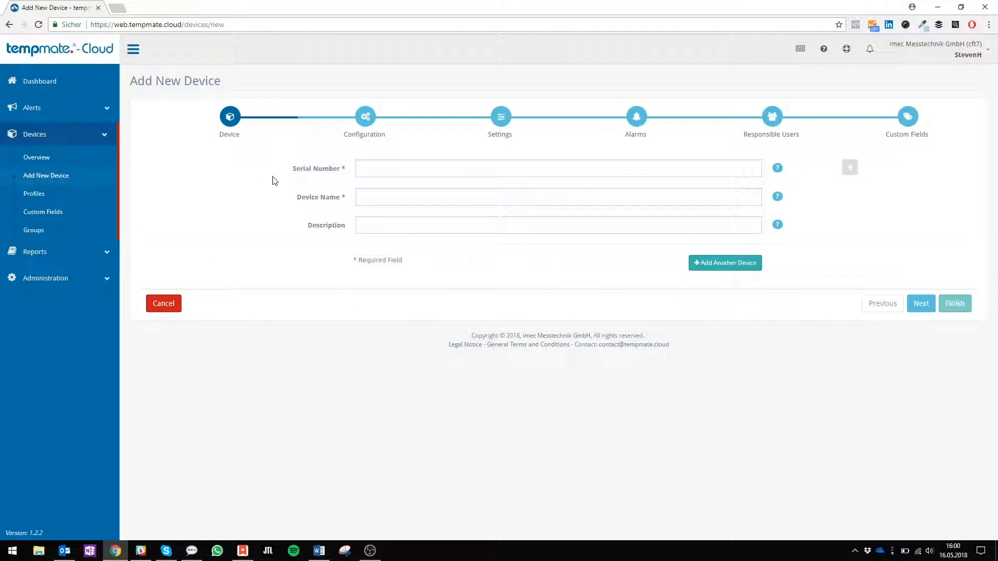
{"action": "left_click", "coordinate": [384, 166]}
{"action": "key", "text": "Tab"}
{"action": "key", "text": "BackSpace"}
{"action": "key", "text": "BackSpace"}
{"action": "key", "text": "BackSpace"}
{"action": "key", "text": "BackSpace"}
{"action": "key", "text": "BackSpace"}
{"action": "key", "text": "BackSpace"}
Enter the description 'Marketing Department', then add and remove a second device entry.
{"action": "type", "text": "MA"}
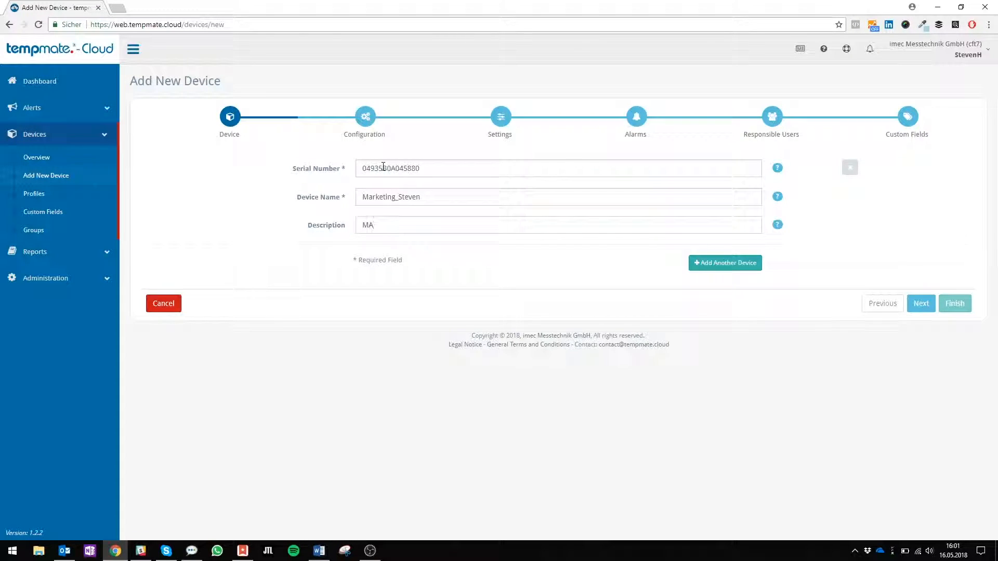
{"action": "type", "text": "rketing Deparm"}
{"action": "key", "text": "BackSpace"}
{"action": "key", "text": "BackSpace"}
{"action": "type", "text": "t"}
{"action": "key", "text": "BackSpace"}
{"action": "type", "text": "rtmenr"}
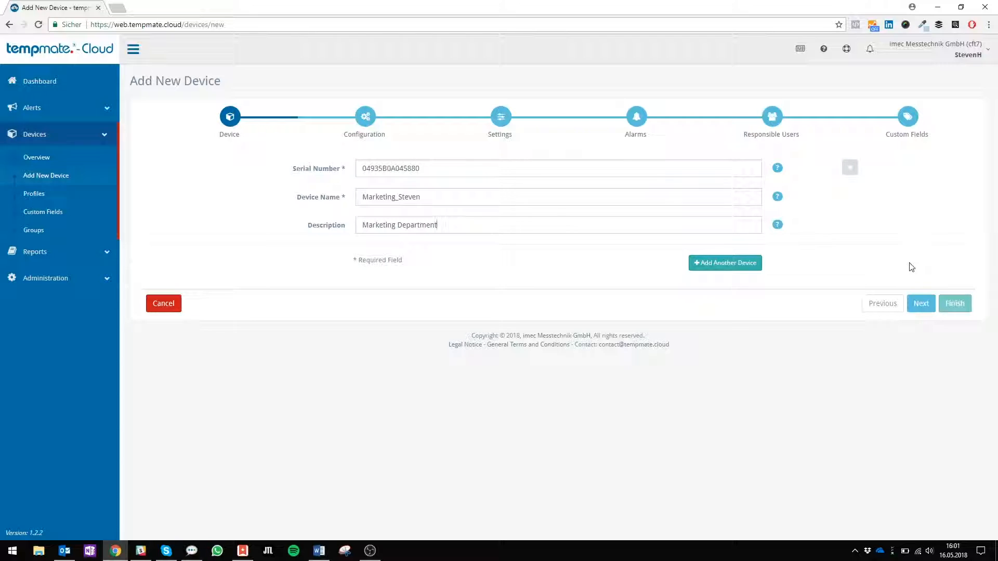
{"action": "left_click", "coordinate": [734, 263]}
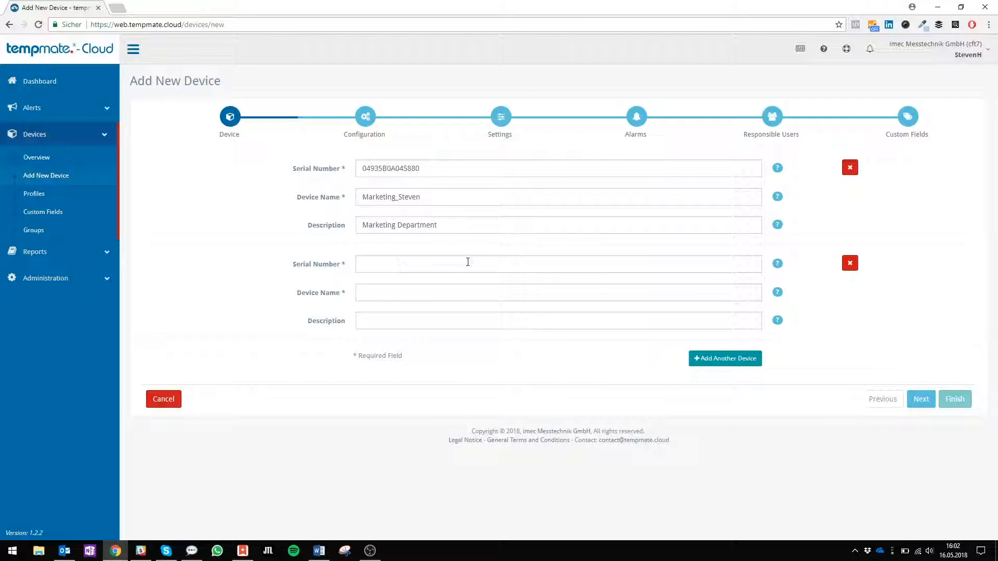
{"action": "left_click", "coordinate": [850, 264]}
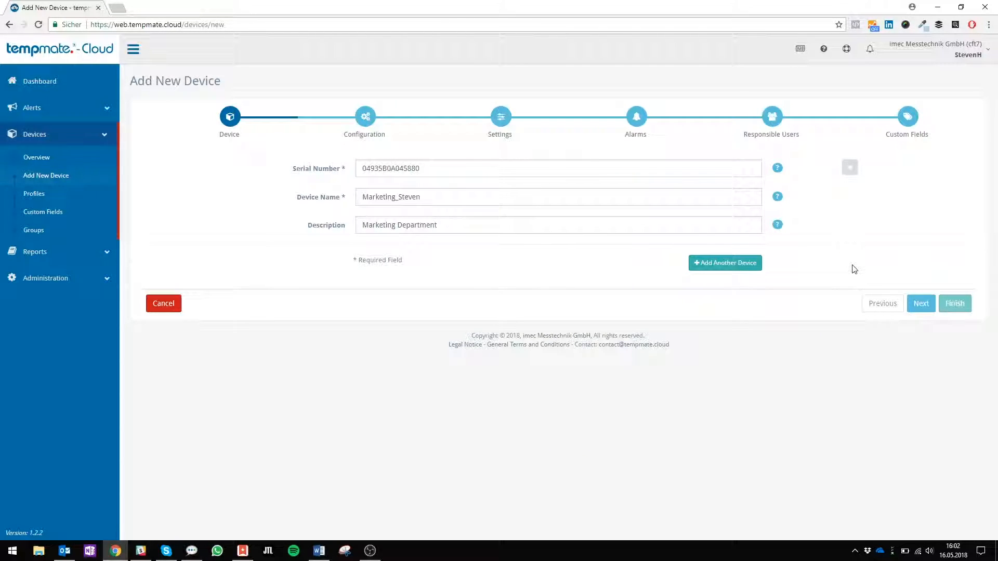
Advance to the Configuration step, keeping Use Custom Configuration selected.
{"action": "left_click", "coordinate": [921, 305]}
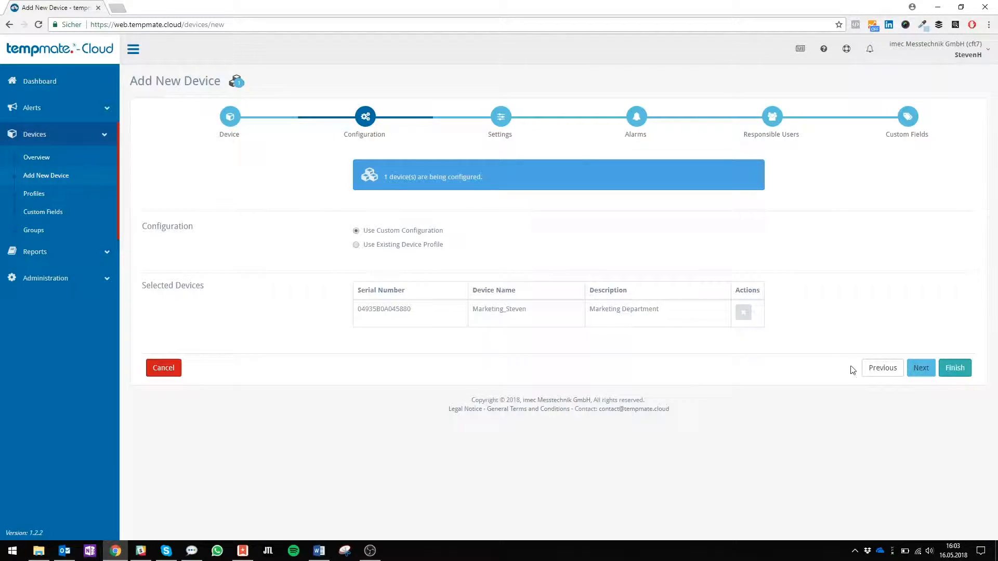
Advance to the Settings step and toggle the Start Delay help text.
{"action": "left_click", "coordinate": [919, 369]}
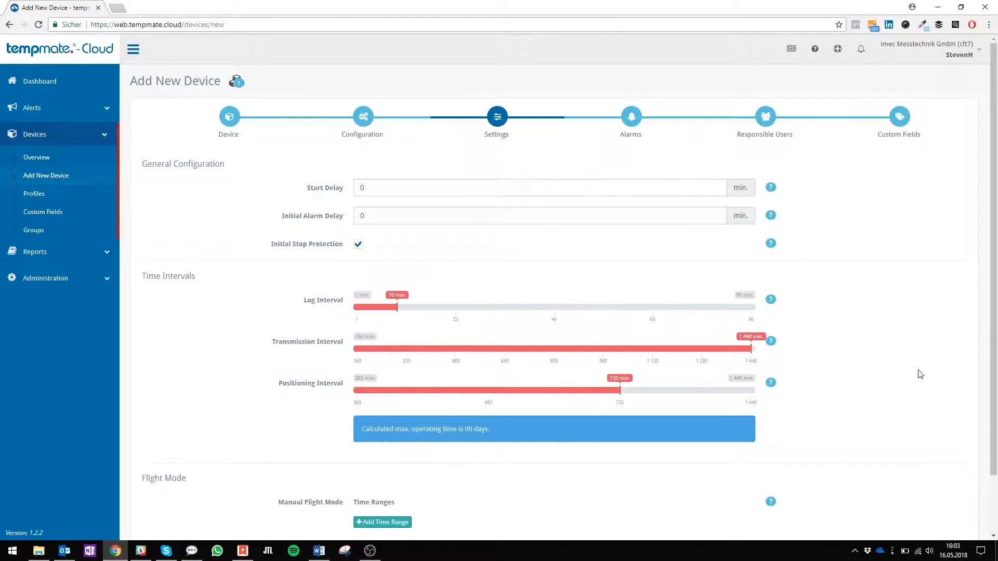
{"action": "scroll", "coordinate": [920, 374], "scroll_direction": "down", "scroll_amount": 2}
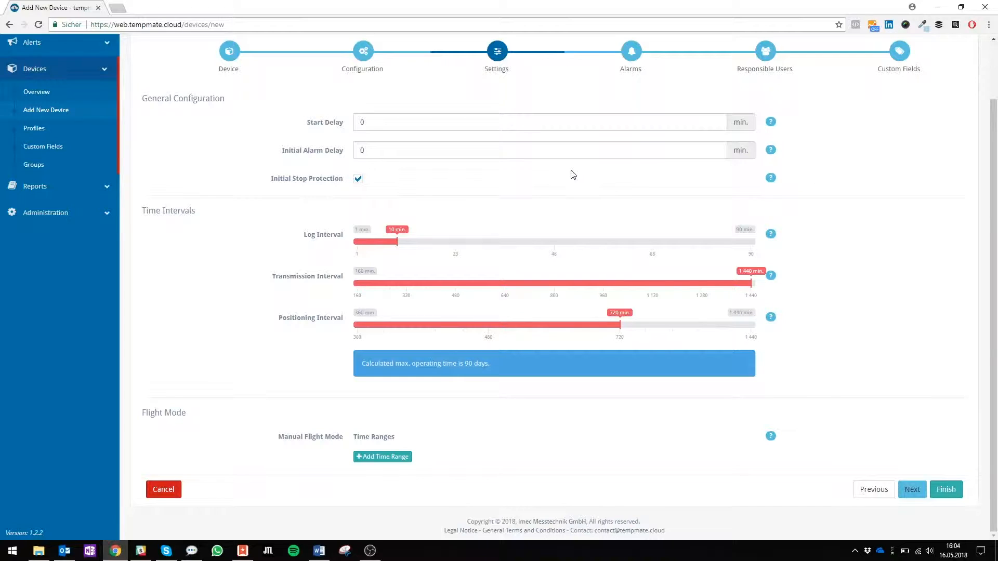
{"action": "left_click", "coordinate": [407, 143]}
{"action": "left_click", "coordinate": [771, 123]}
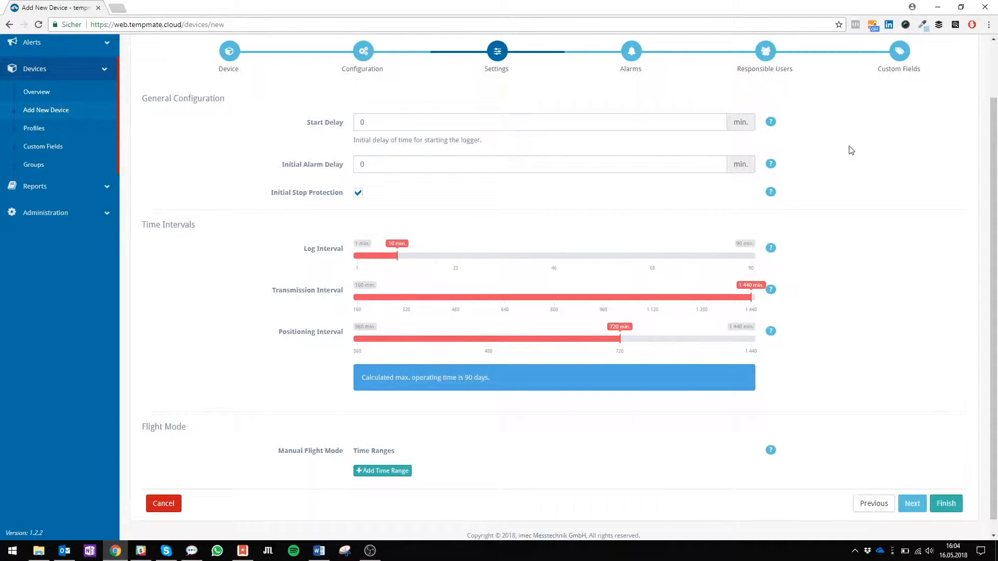
{"action": "left_click", "coordinate": [772, 126]}
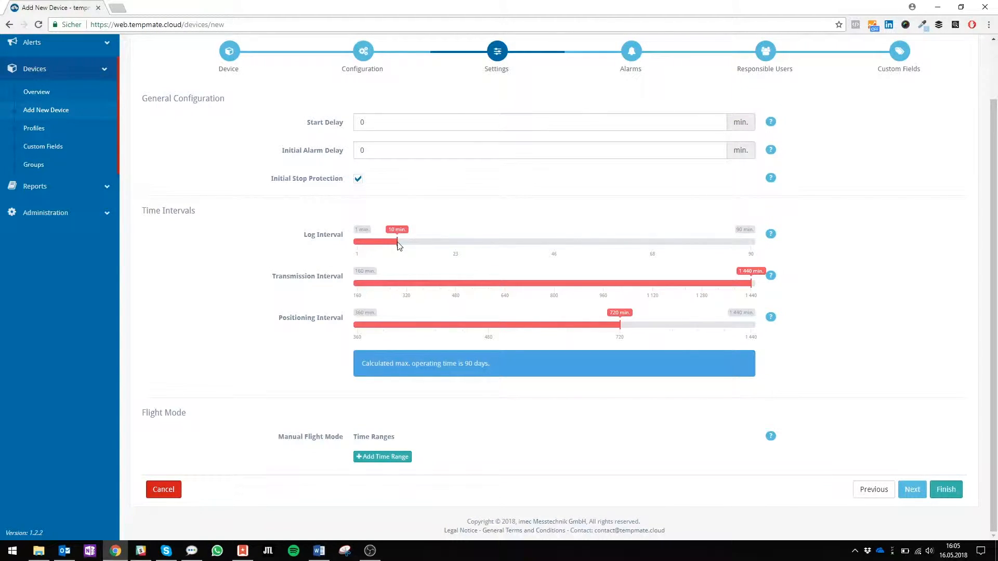
Set log interval 15 min, transmission interval 480 min and positioning interval 120 min.
{"action": "left_click_drag", "start_coordinate": [399, 244], "coordinate": [422, 248]}
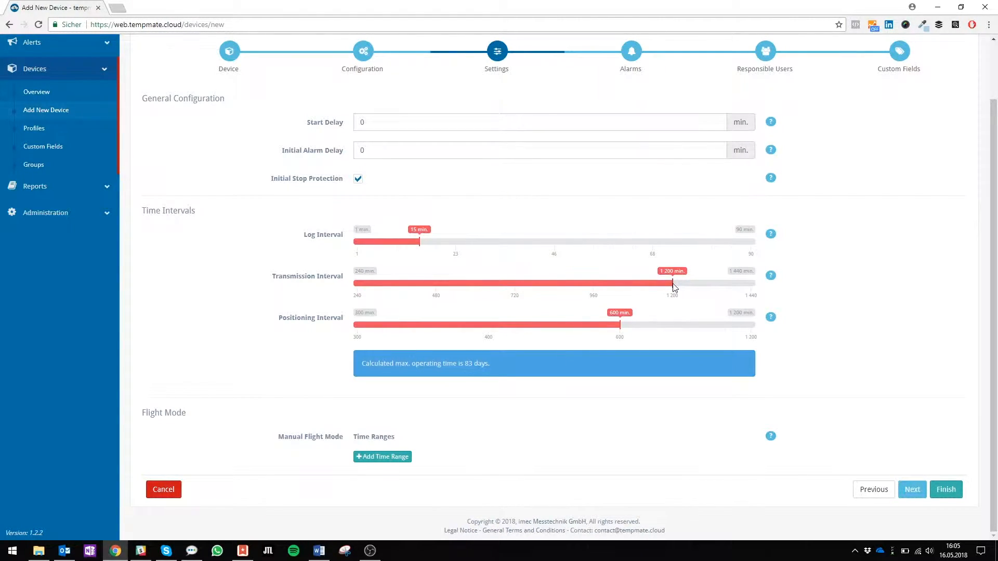
{"action": "left_click_drag", "start_coordinate": [674, 286], "coordinate": [447, 285]}
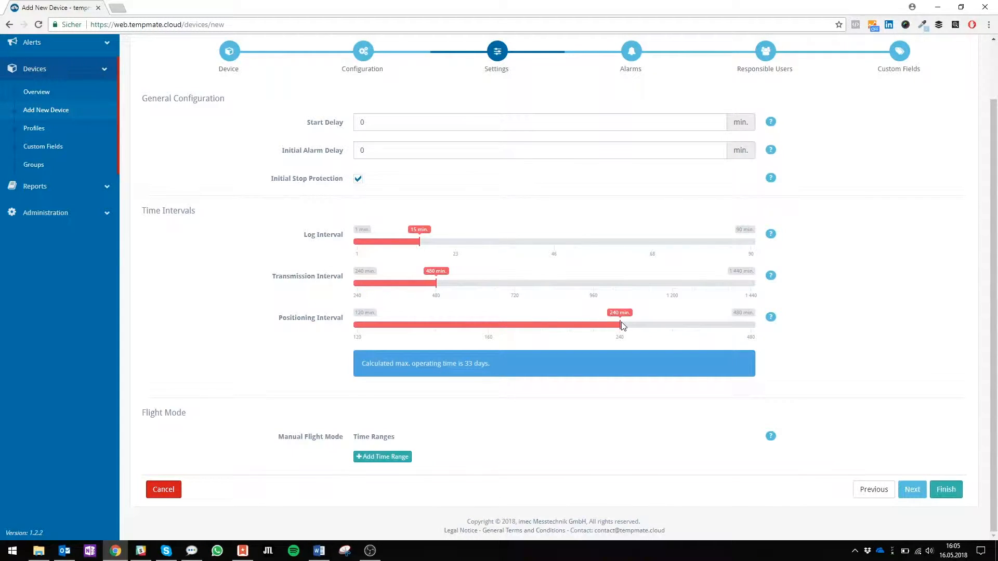
{"action": "left_click_drag", "start_coordinate": [620, 326], "coordinate": [458, 322]}
{"action": "left_click_drag", "start_coordinate": [395, 316], "coordinate": [341, 326]}
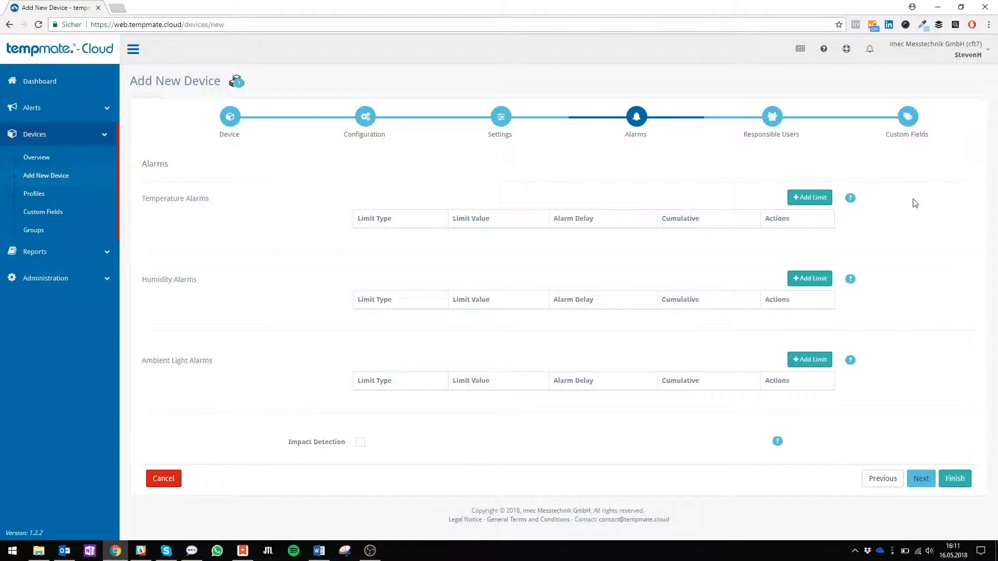
Add a 25 °C lower temperature alarm limit.
{"action": "left_click", "coordinate": [805, 202]}
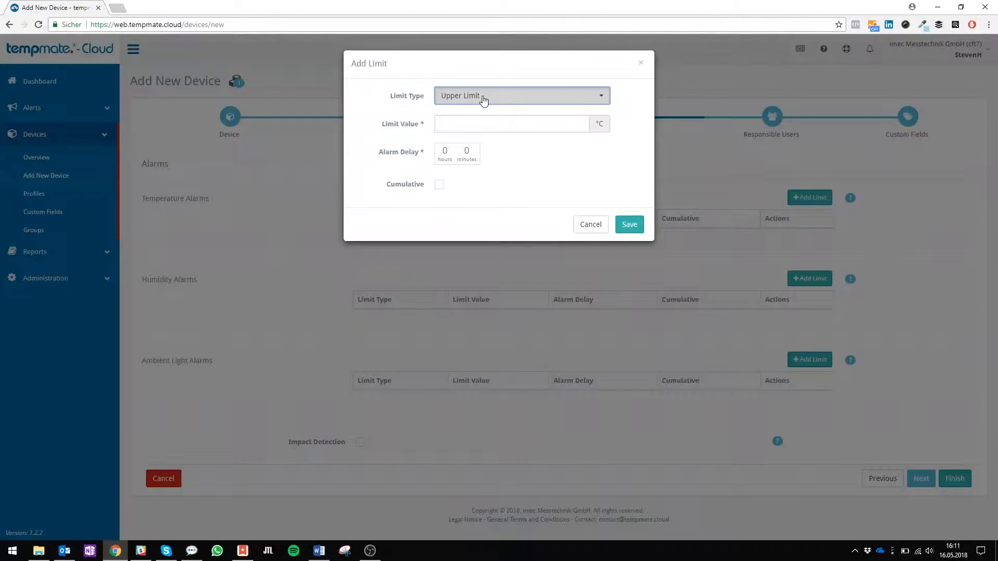
{"action": "left_click", "coordinate": [484, 98]}
{"action": "left_click", "coordinate": [459, 129]}
{"action": "left_click", "coordinate": [461, 127]}
{"action": "type", "text": "25"}
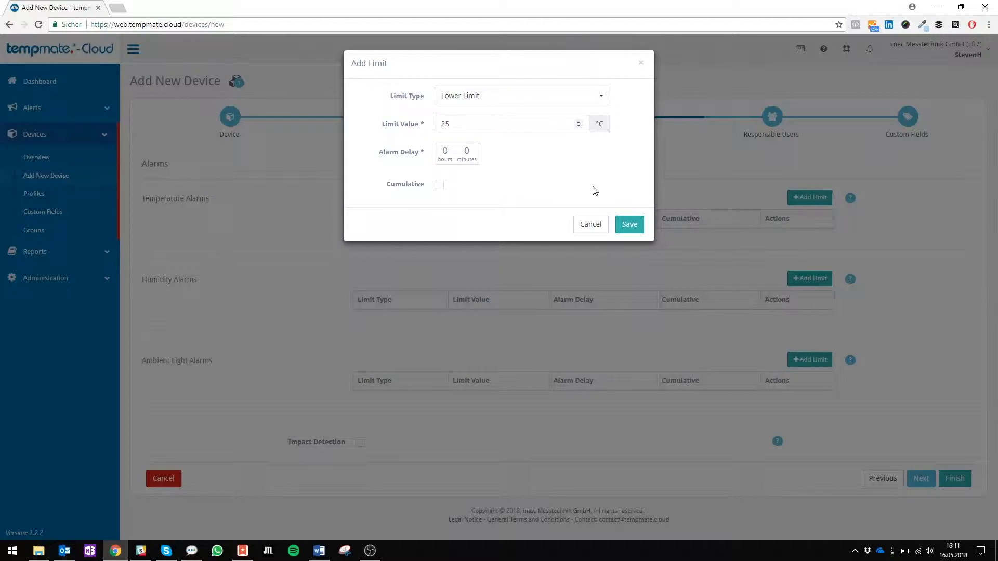
{"action": "left_click", "coordinate": [629, 227]}
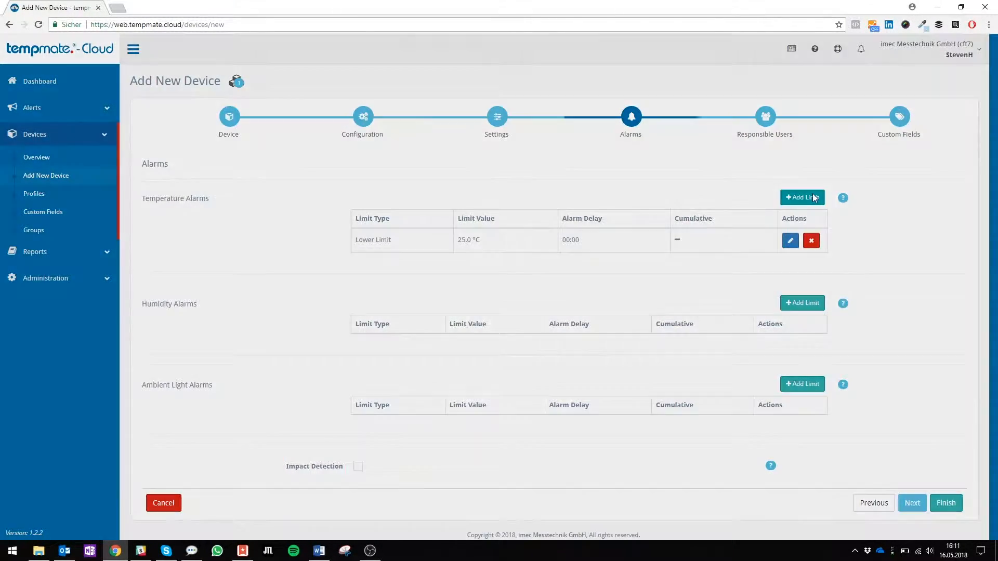
Add a 35 °C upper temperature limit and toggle the temperature alarm help.
{"action": "left_click", "coordinate": [815, 198]}
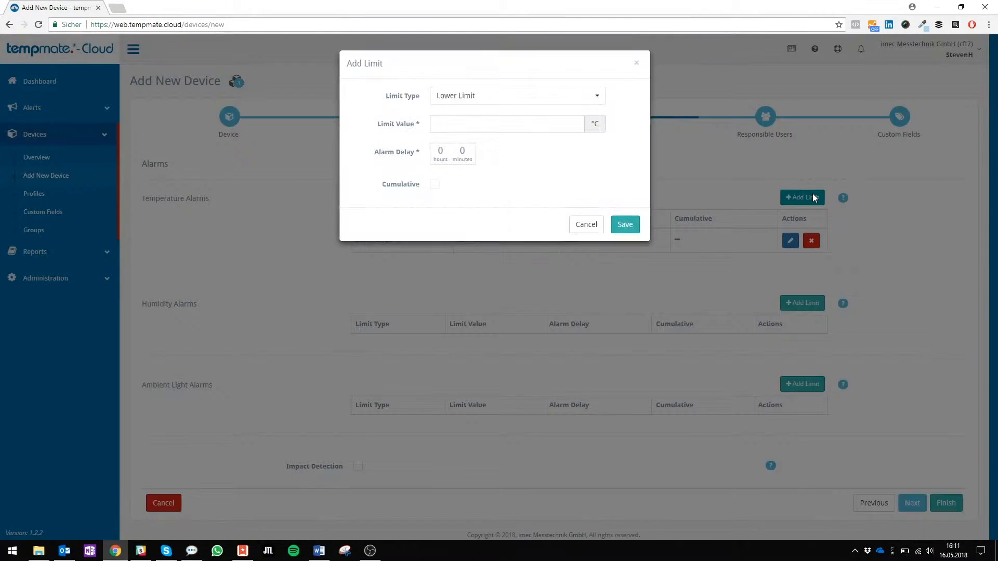
{"action": "left_click", "coordinate": [494, 100]}
{"action": "left_click", "coordinate": [472, 116]}
{"action": "left_click", "coordinate": [460, 120]}
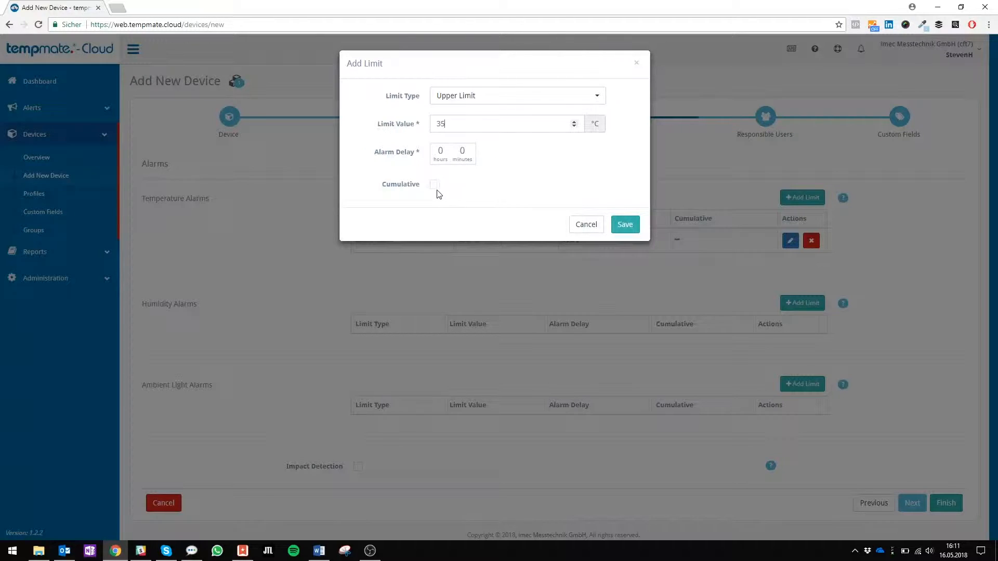
{"action": "left_click", "coordinate": [624, 234]}
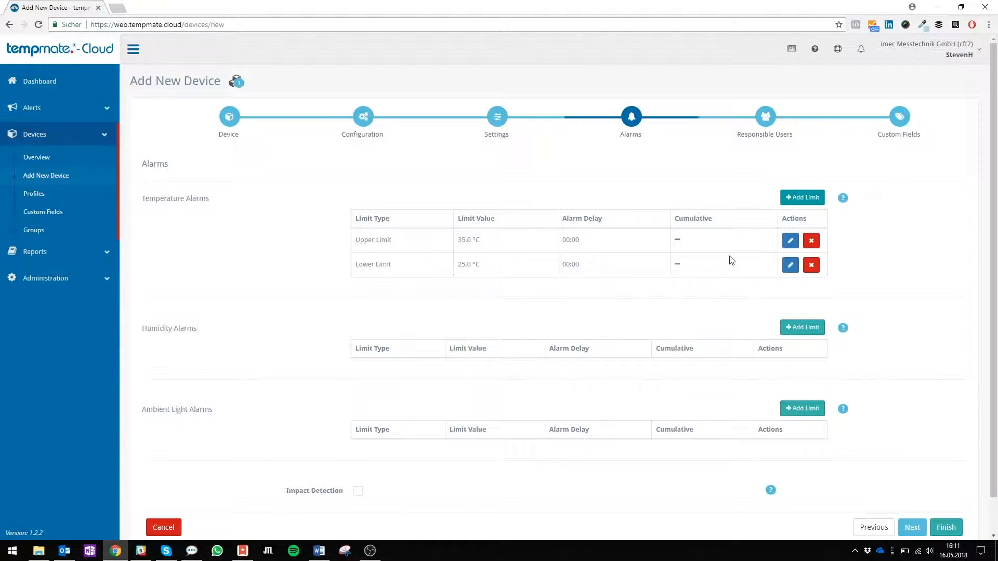
{"action": "scroll", "coordinate": [730, 259], "scroll_direction": "down", "scroll_amount": 2}
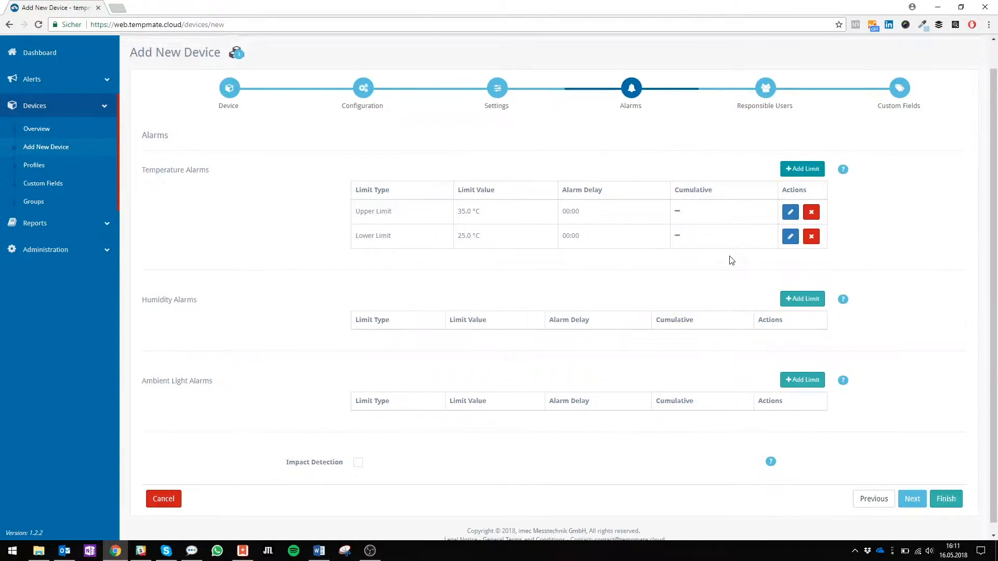
{"action": "left_click", "coordinate": [842, 163]}
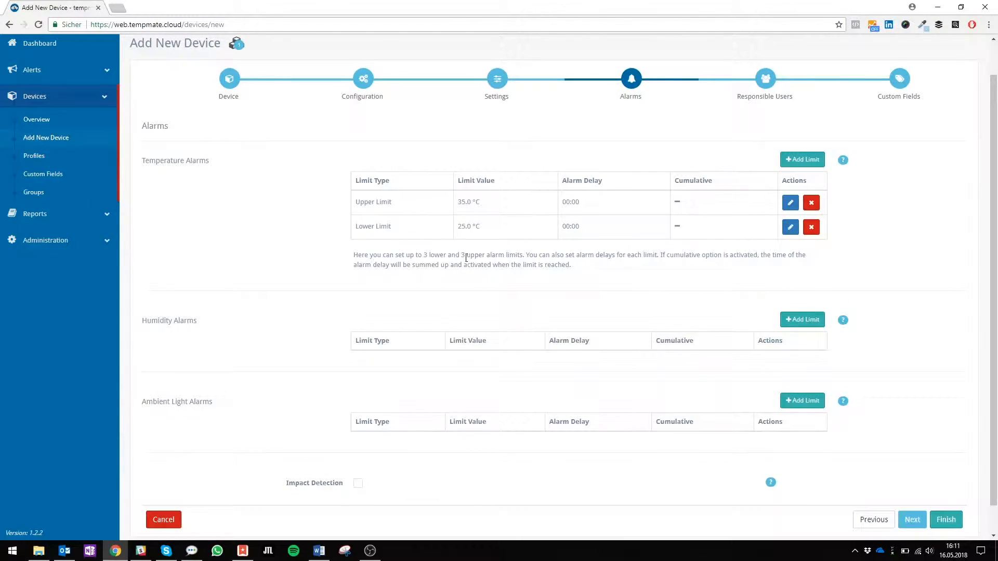
{"action": "left_click", "coordinate": [844, 163]}
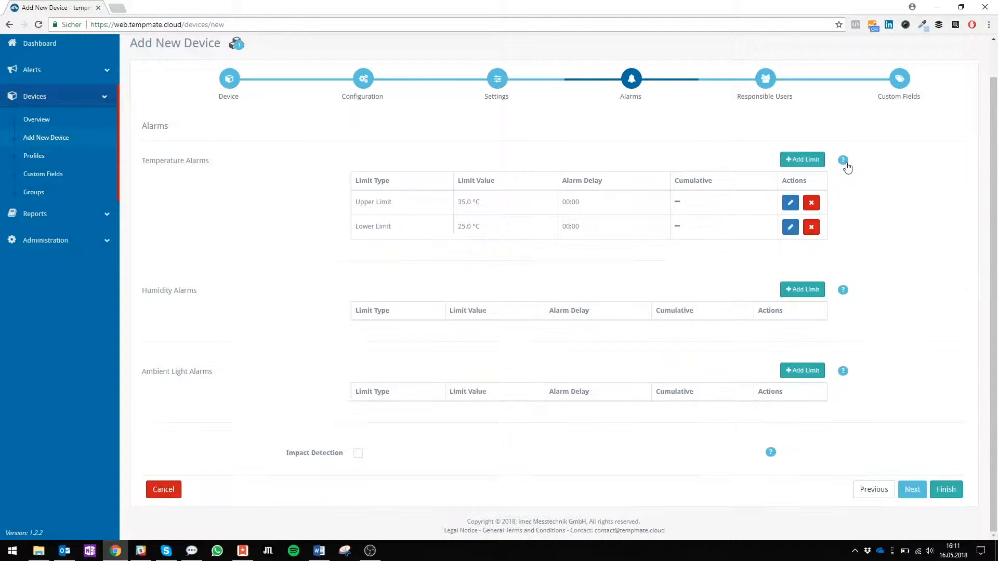
Add a 45 % lower humidity alarm limit.
{"action": "left_click", "coordinate": [803, 289]}
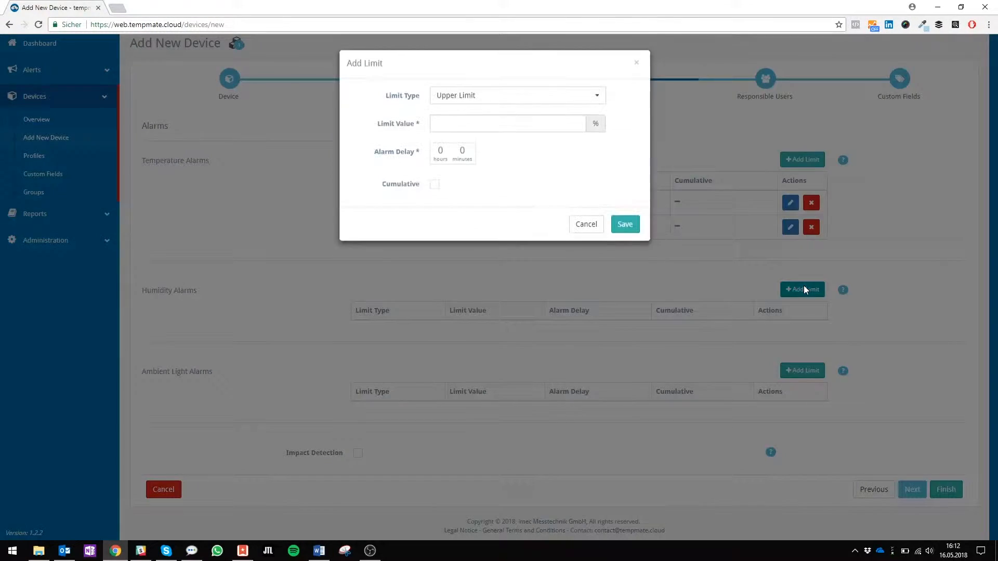
{"action": "left_click", "coordinate": [489, 103]}
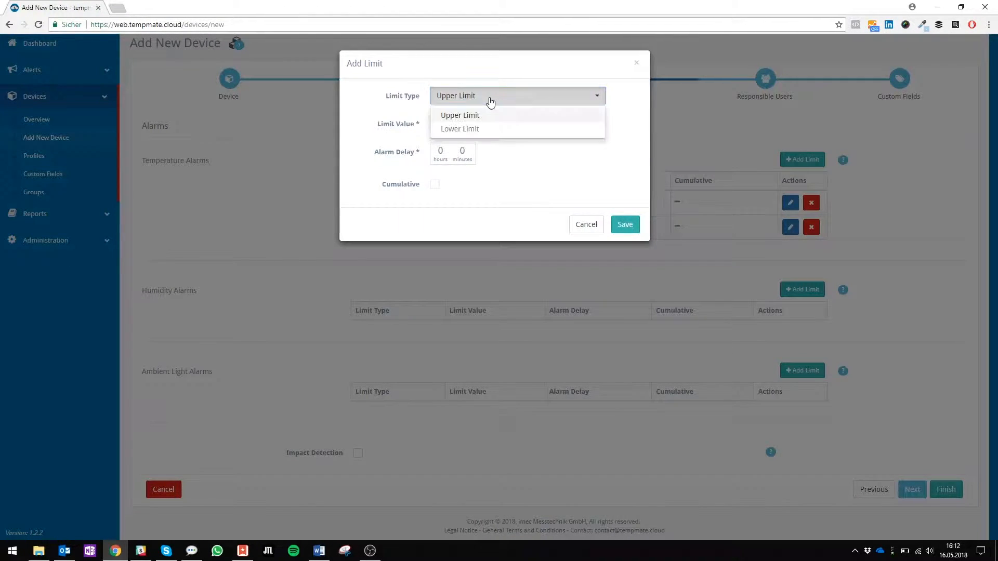
{"action": "left_click", "coordinate": [477, 130]}
{"action": "left_click", "coordinate": [477, 124]}
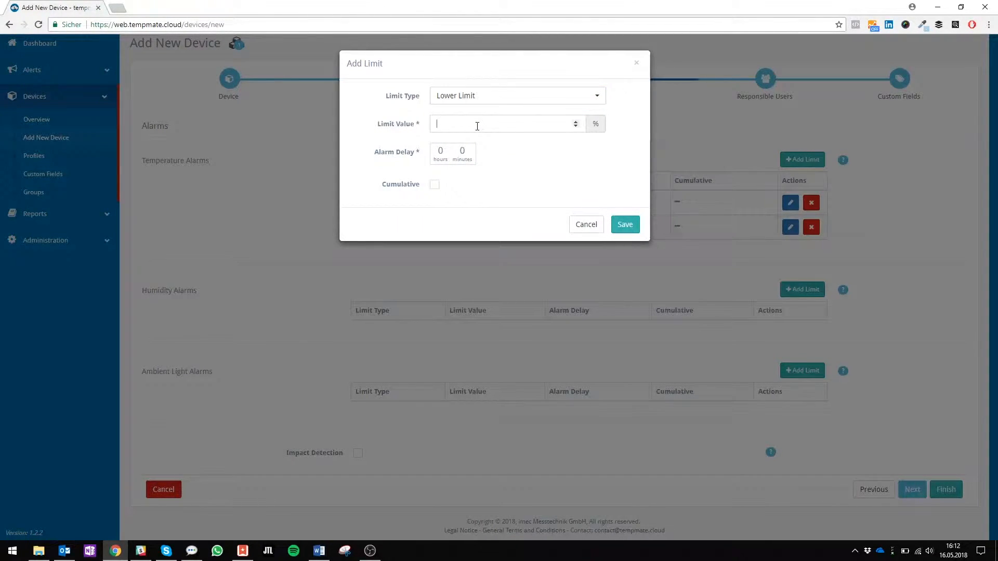
{"action": "type", "text": "45"}
{"action": "left_click", "coordinate": [615, 225]}
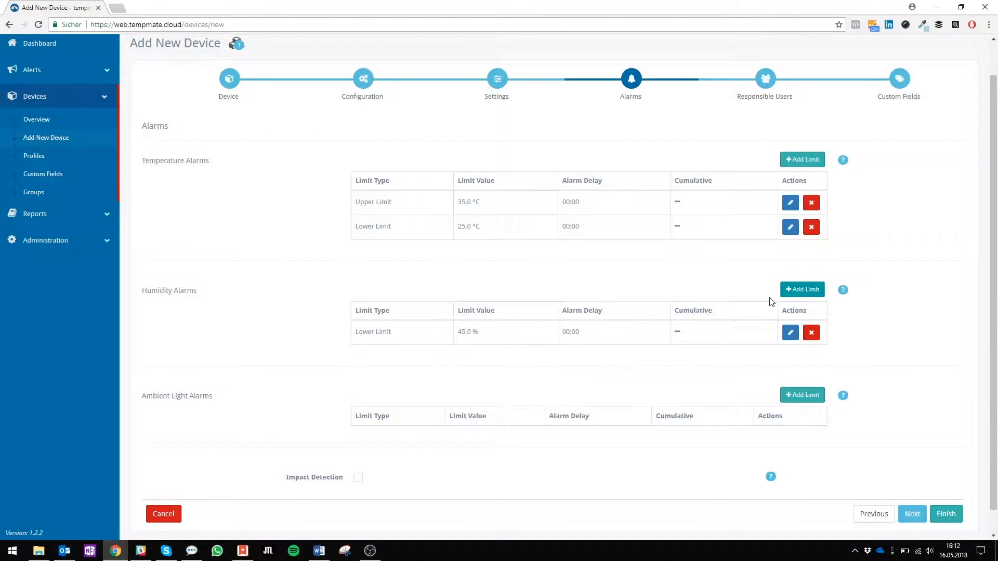
Add an 80 % upper humidity limit and toggle the humidity alarm help.
{"action": "left_click", "coordinate": [802, 289]}
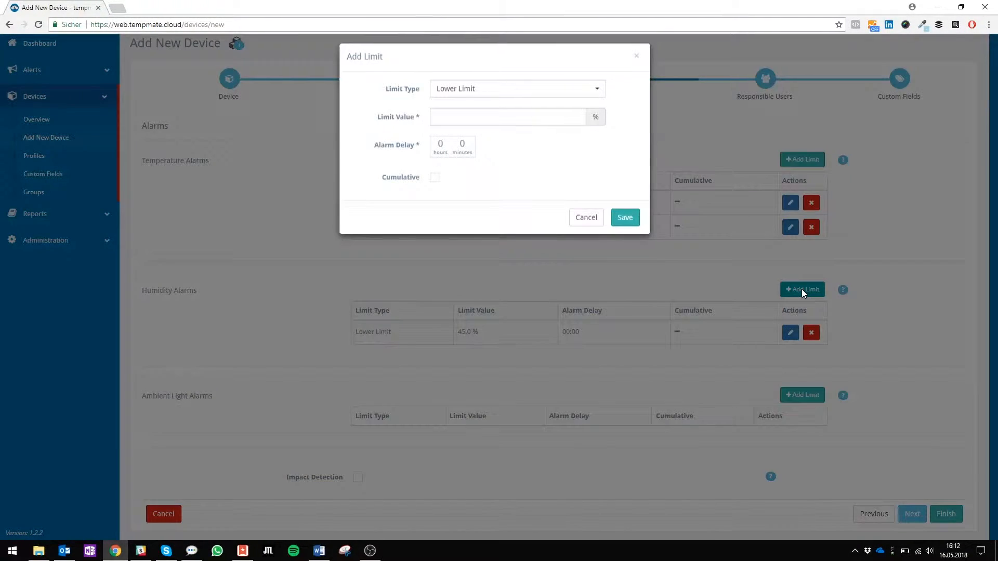
{"action": "left_click", "coordinate": [478, 97]}
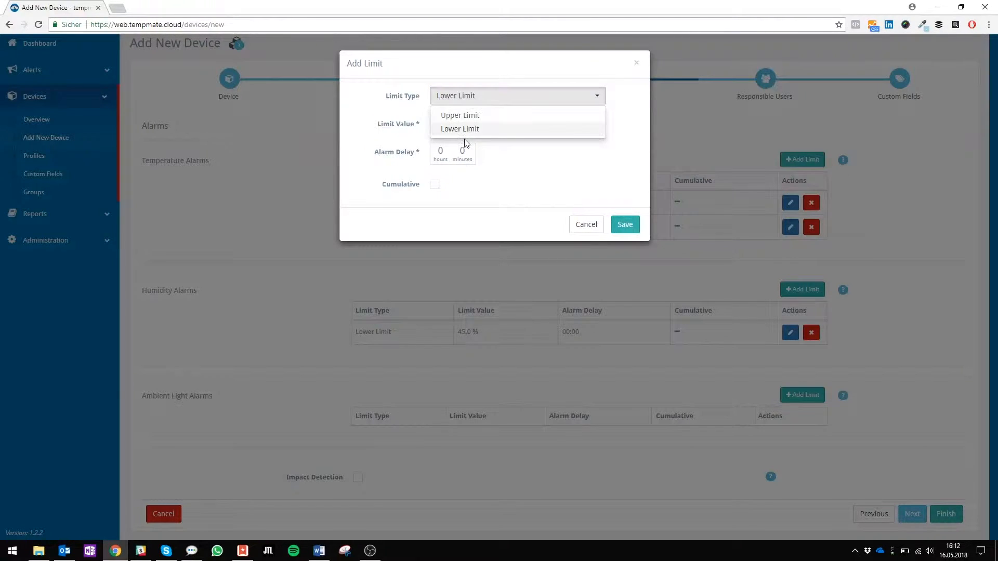
{"action": "left_click", "coordinate": [467, 116]}
{"action": "left_click", "coordinate": [469, 124]}
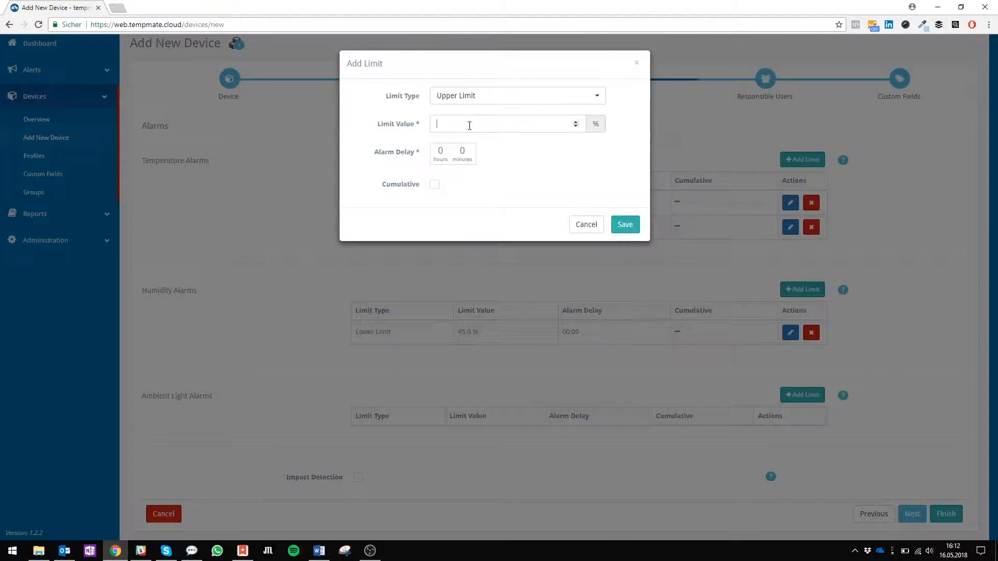
{"action": "type", "text": "80"}
{"action": "left_click", "coordinate": [619, 226]}
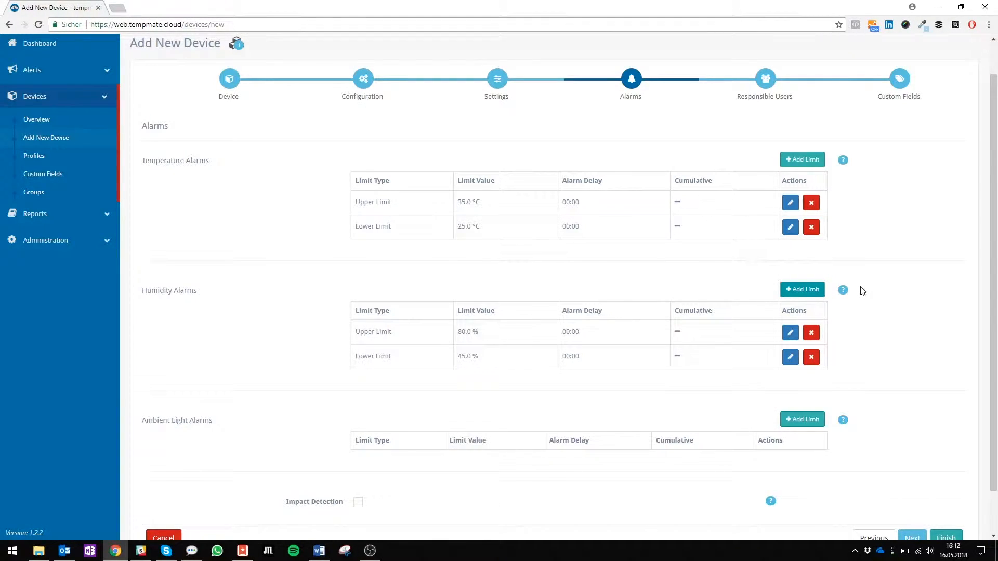
{"action": "left_click", "coordinate": [842, 289]}
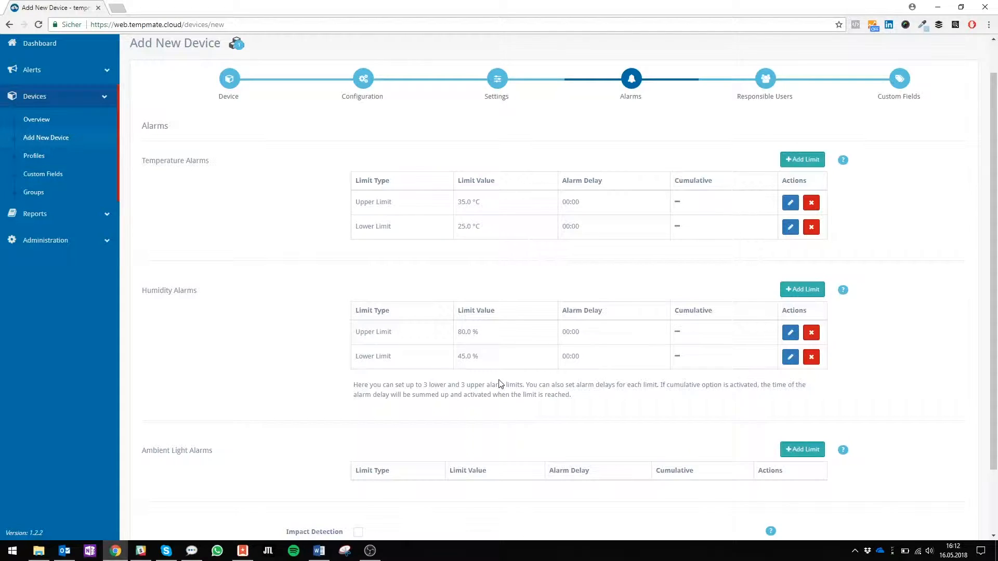
{"action": "left_click", "coordinate": [844, 291]}
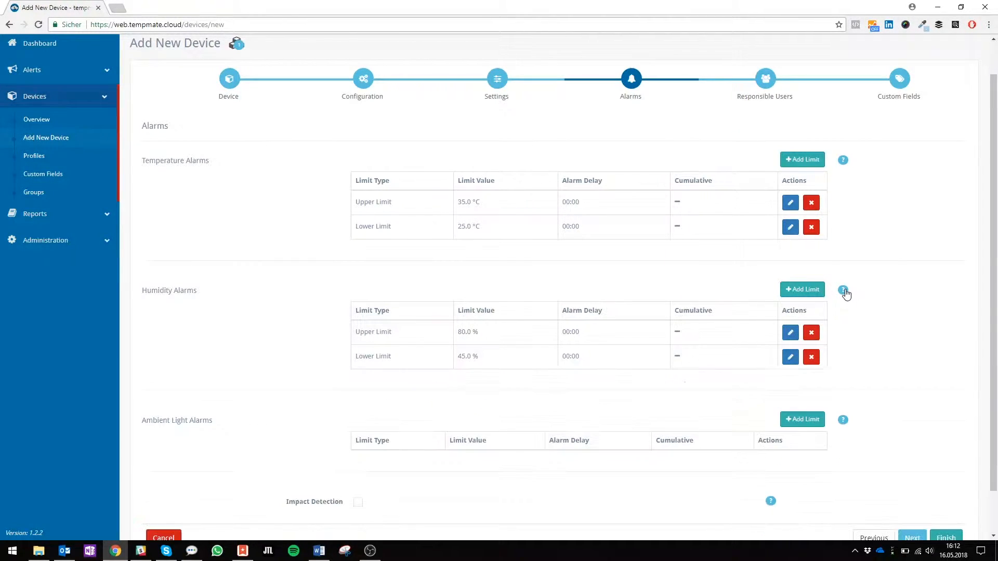
Add a 150 lx lower ambient light alarm limit.
{"action": "scroll", "coordinate": [846, 292], "scroll_direction": "down", "scroll_amount": 1}
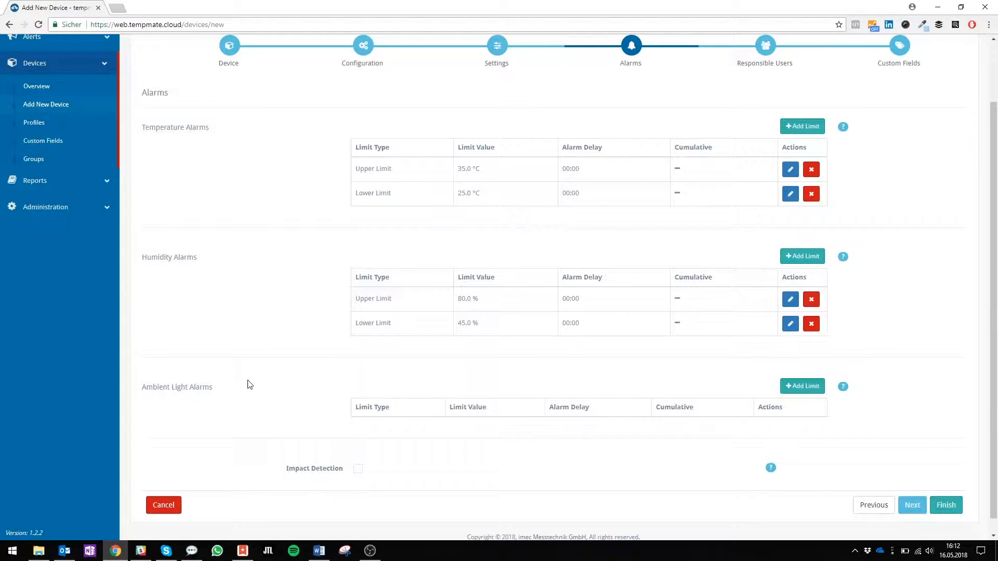
{"action": "left_click", "coordinate": [842, 387]}
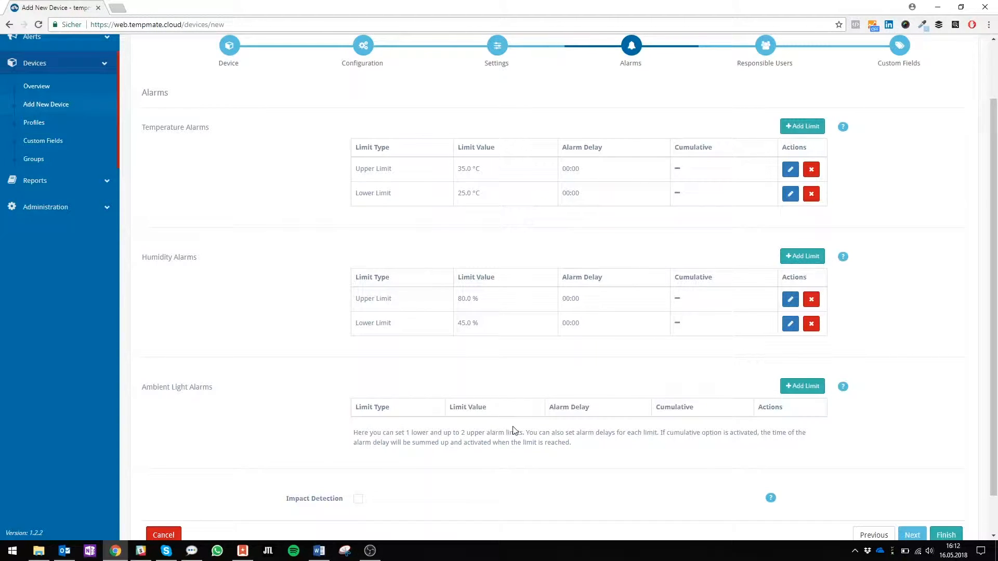
{"action": "left_click", "coordinate": [803, 387]}
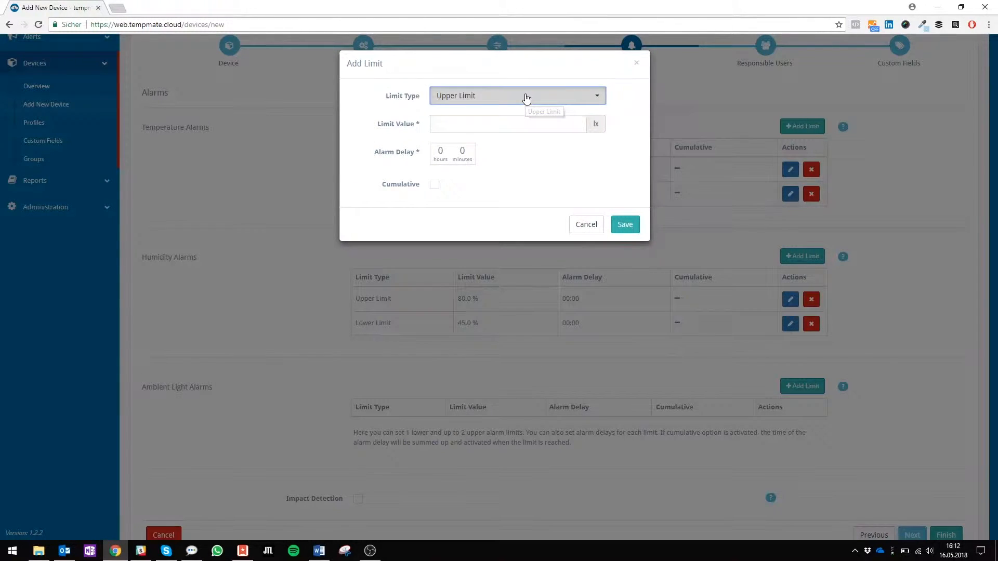
{"action": "left_click", "coordinate": [526, 98]}
{"action": "left_click", "coordinate": [481, 129]}
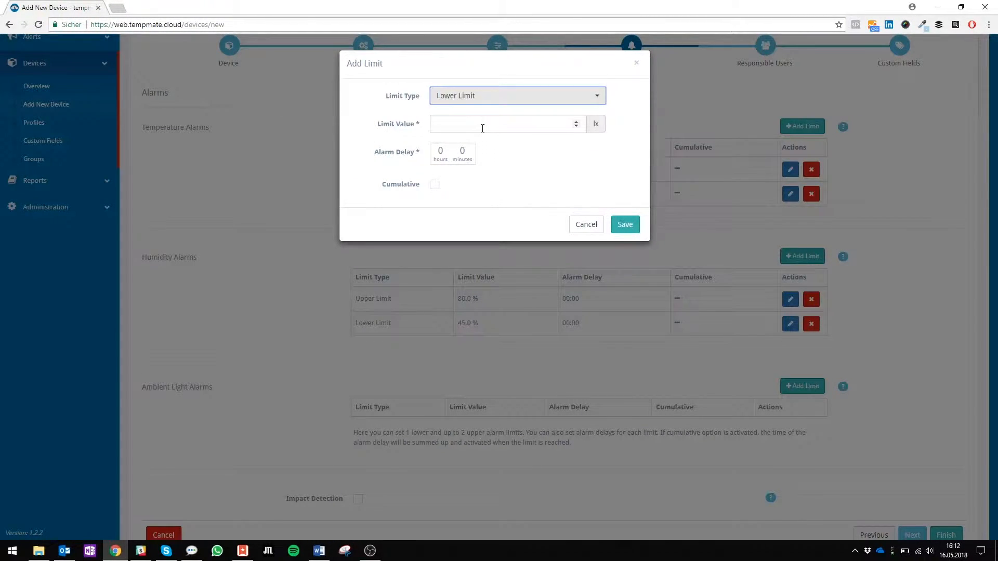
{"action": "left_click", "coordinate": [482, 129]}
{"action": "type", "text": "150"}
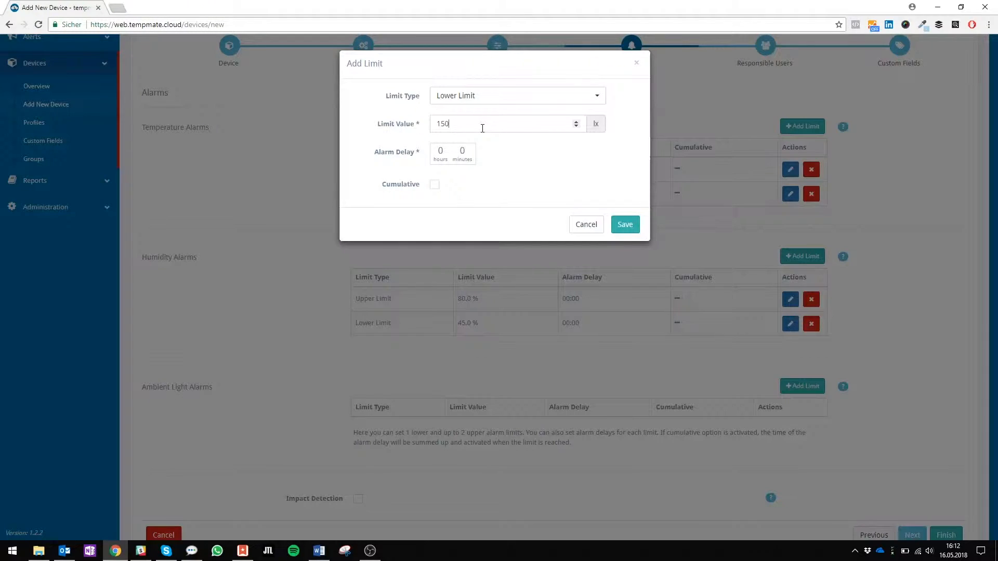
{"action": "left_click", "coordinate": [624, 224]}
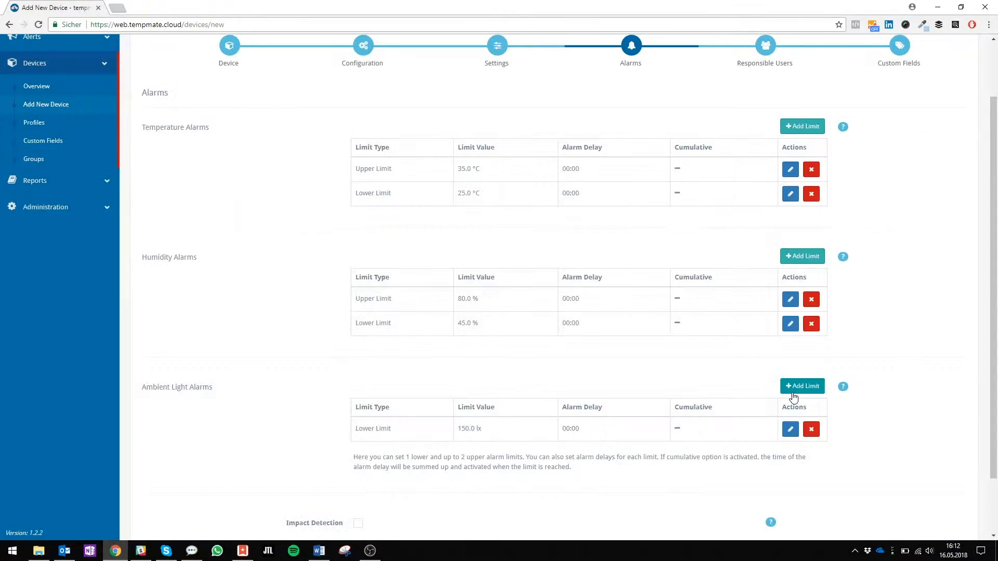
Add a 500 lx upper ambient light limit and enable Impact Detection.
{"action": "left_click", "coordinate": [795, 393]}
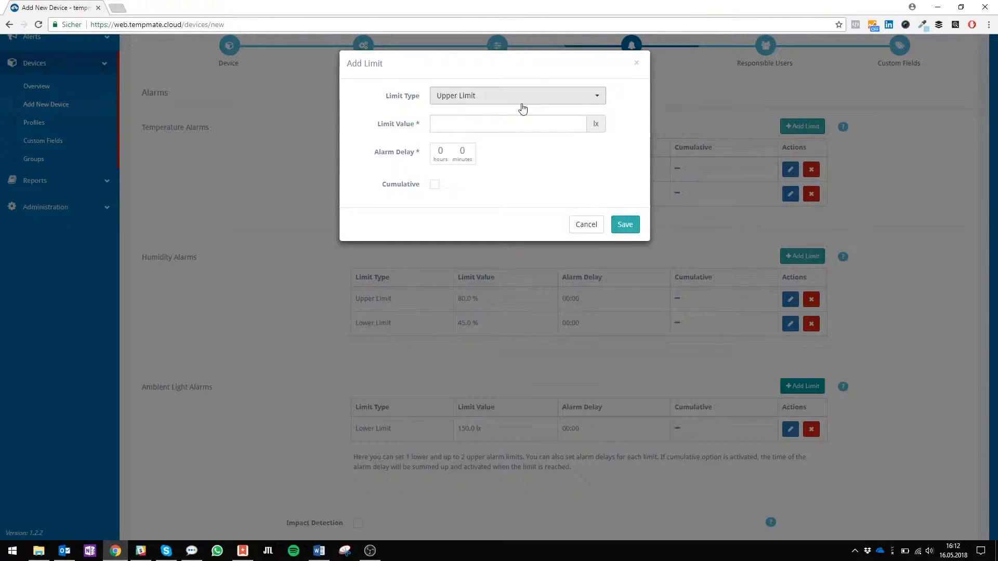
{"action": "type", "text": "500"}
{"action": "left_click", "coordinate": [623, 225]}
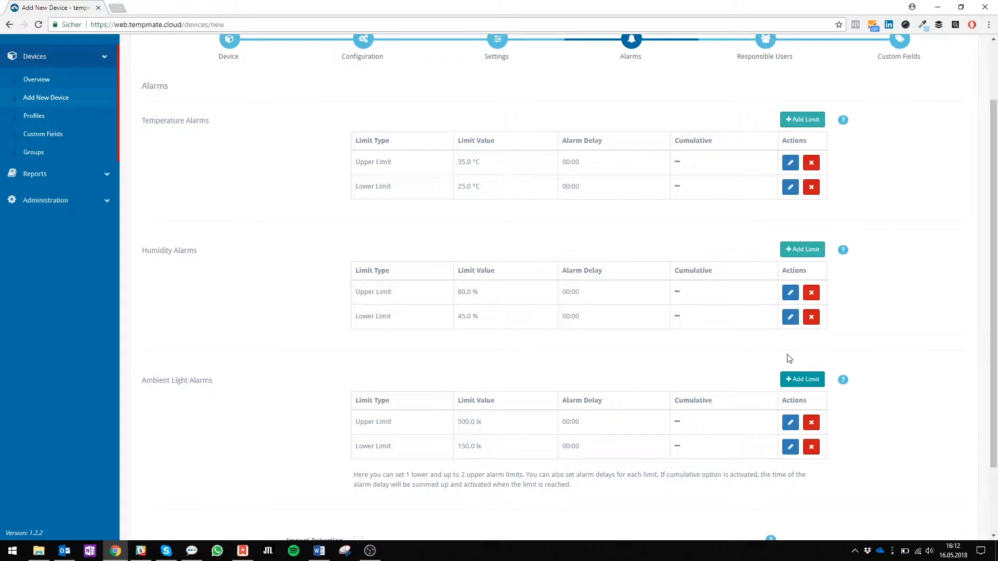
{"action": "scroll", "coordinate": [788, 358], "scroll_direction": "down", "scroll_amount": 2}
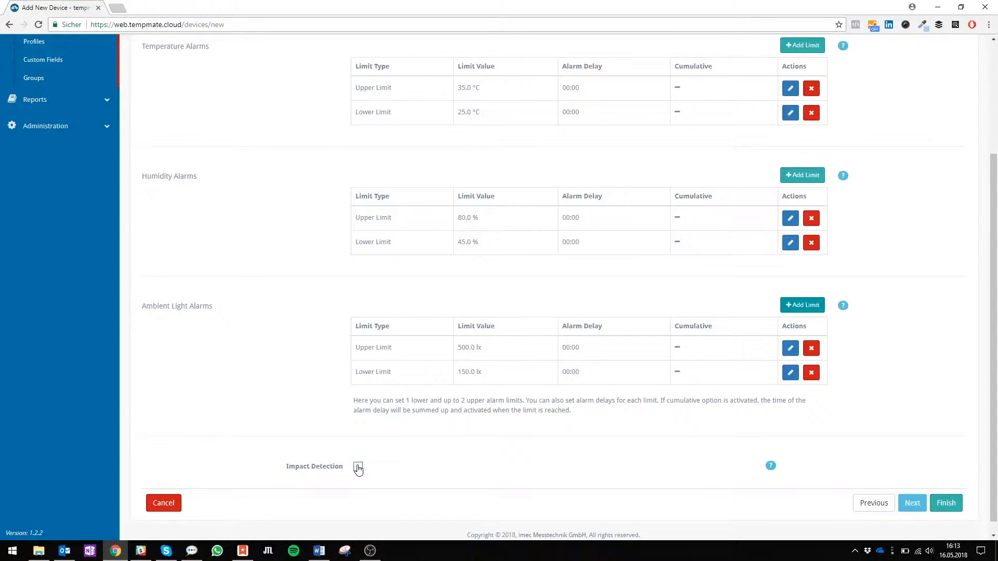
{"action": "left_click", "coordinate": [358, 467]}
{"action": "right_click", "coordinate": [911, 514]}
{"action": "left_click", "coordinate": [779, 514]}
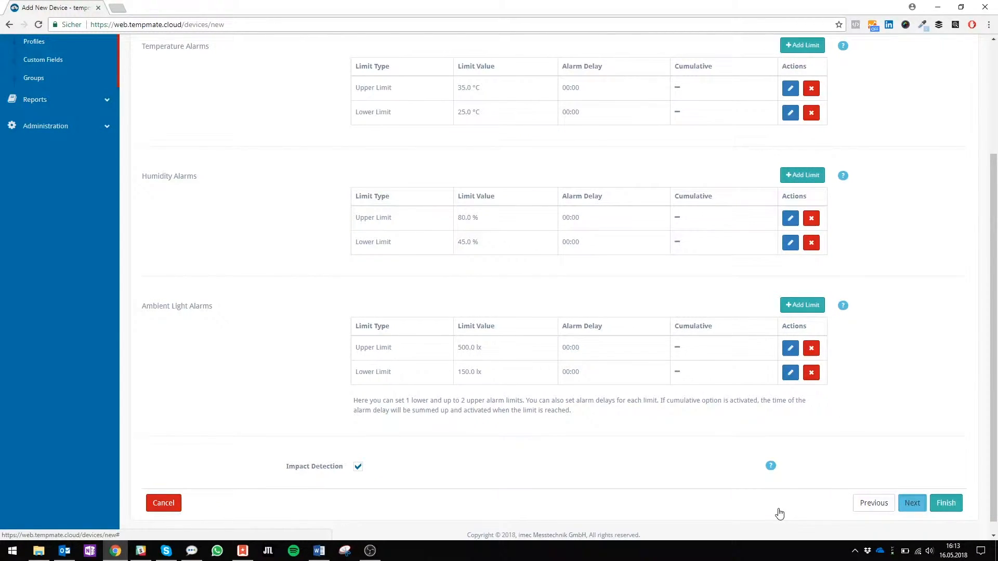
On Responsible Users, remove and re-assign the available user, then begin adding a not-registered user.
{"action": "left_click", "coordinate": [910, 504]}
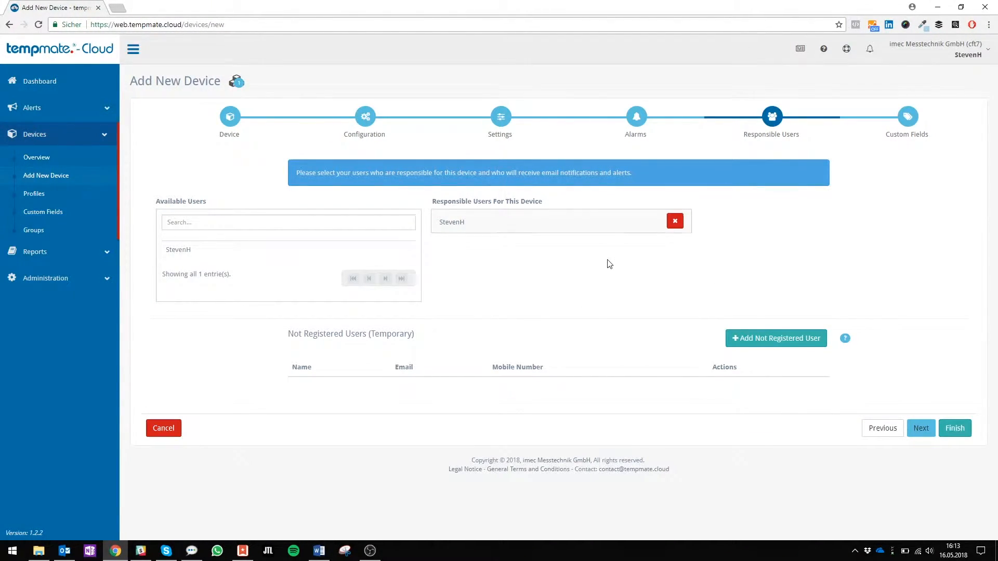
{"action": "left_click", "coordinate": [675, 222]}
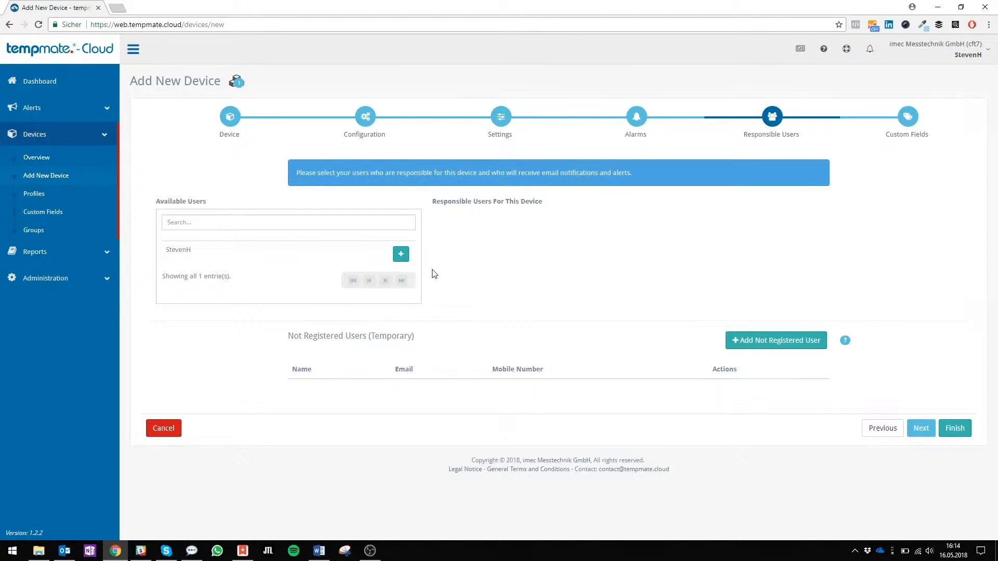
{"action": "left_click", "coordinate": [400, 254]}
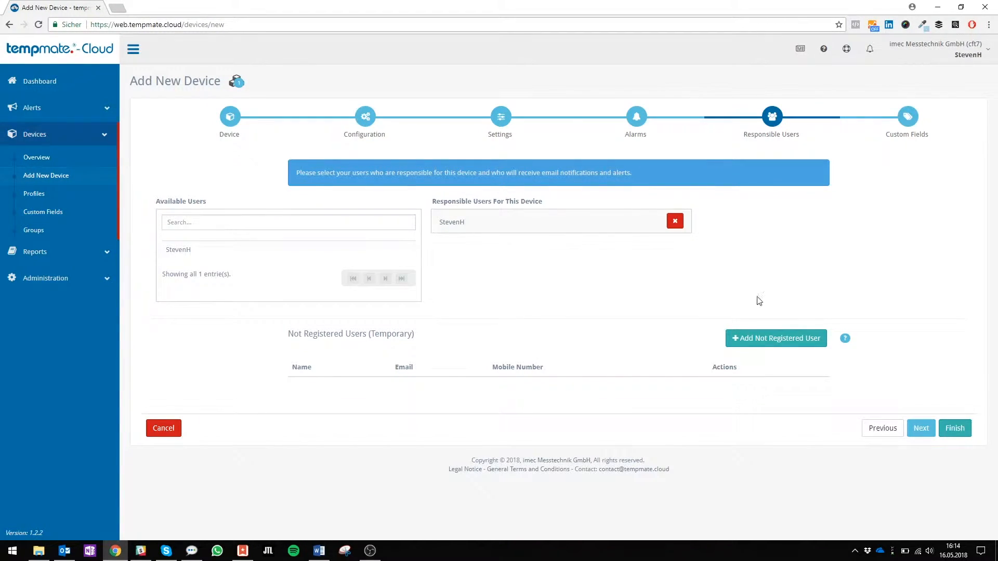
{"action": "left_click", "coordinate": [747, 341]}
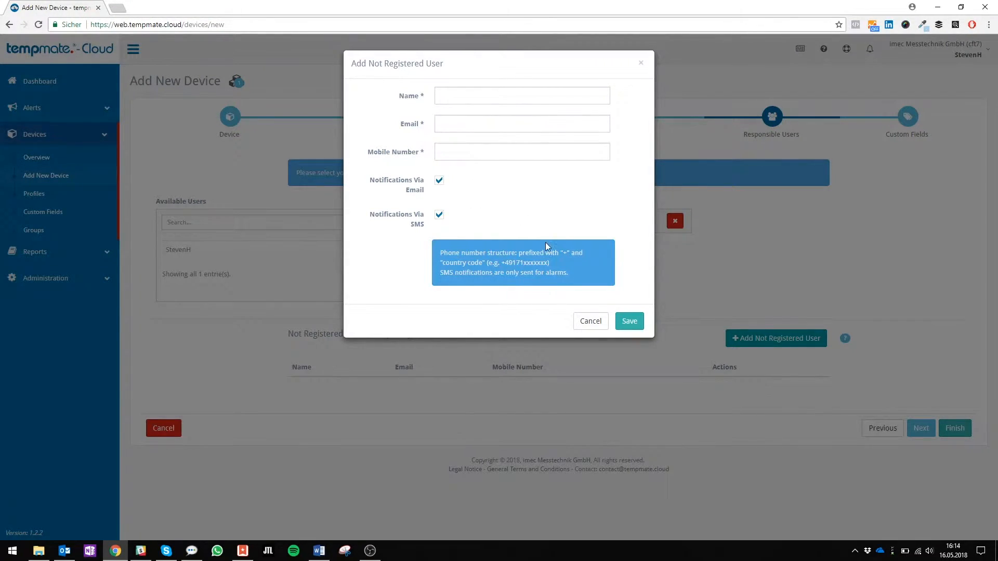
{"action": "left_click", "coordinate": [602, 324]}
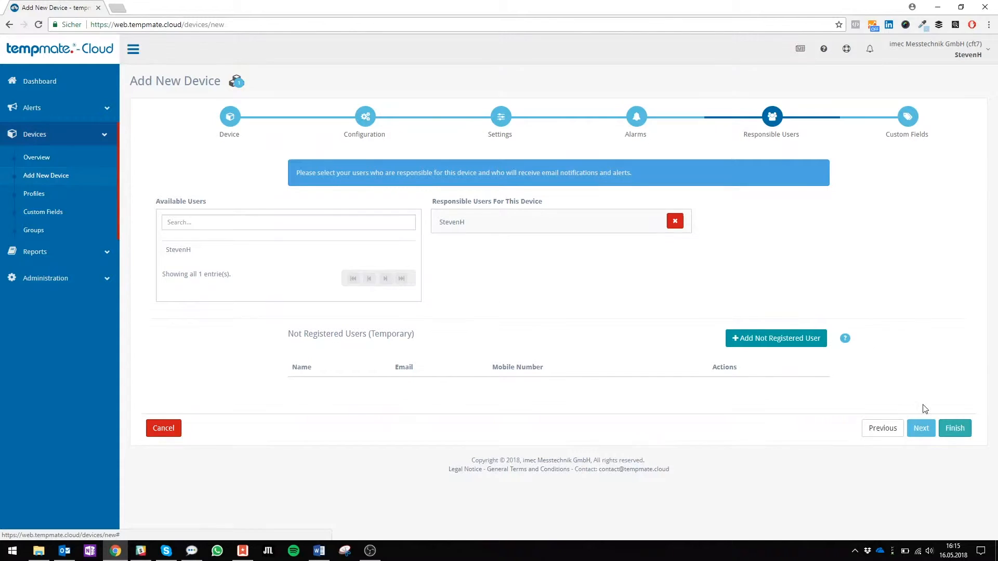
Attach the Notes custom field to the logger and finish the device wizard.
{"action": "left_click", "coordinate": [924, 429]}
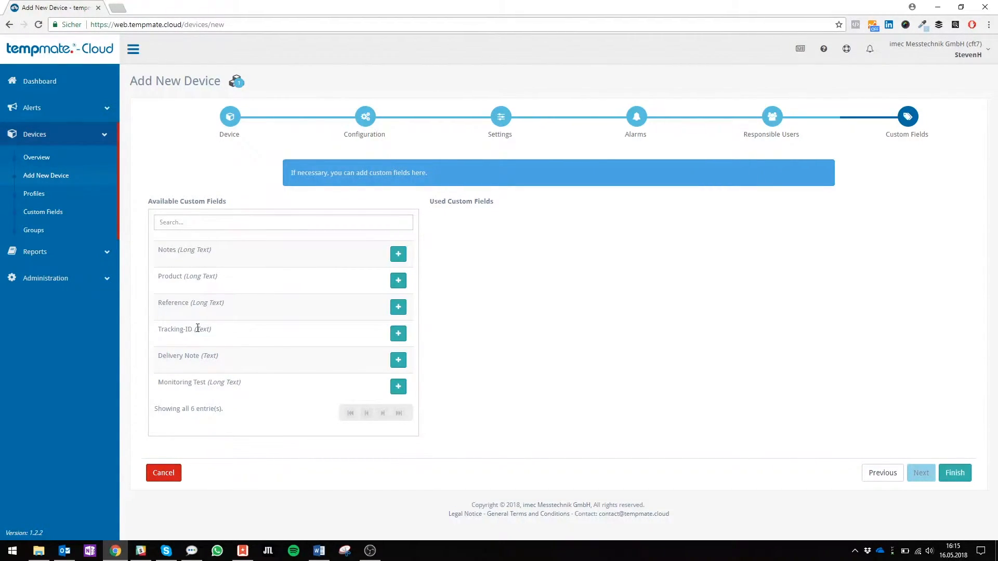
{"action": "left_click", "coordinate": [399, 258]}
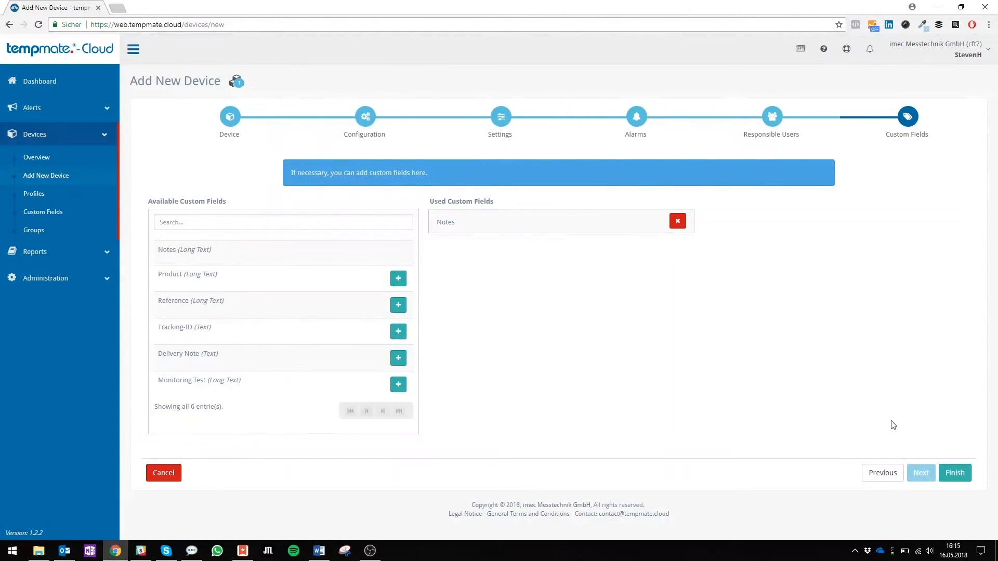
{"action": "left_click", "coordinate": [950, 473]}
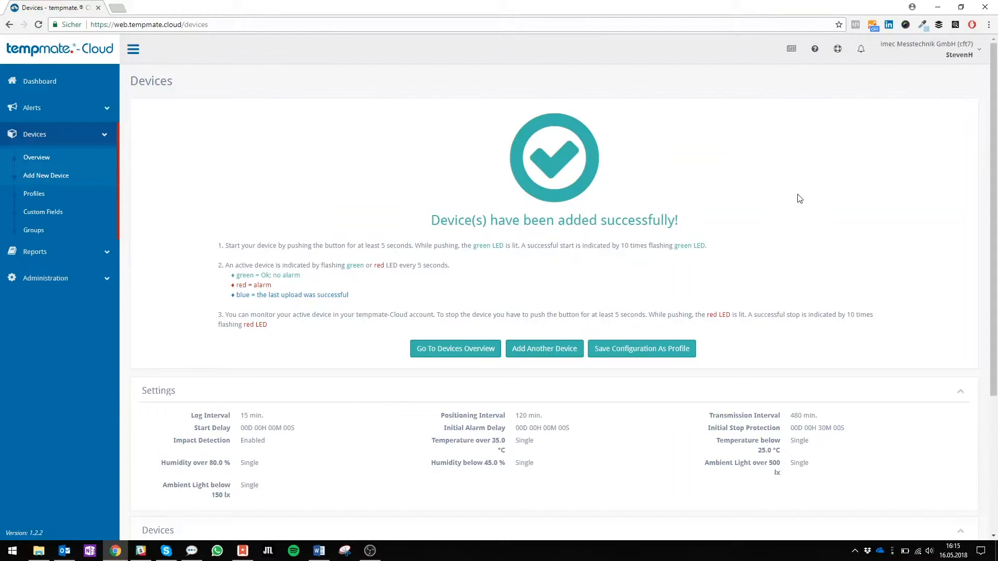
Review Marketing-Steven's confirmation summary: alarm settings, device, responsible user and Notes custom field.
{"action": "scroll", "coordinate": [799, 198], "scroll_direction": "down", "scroll_amount": 1}
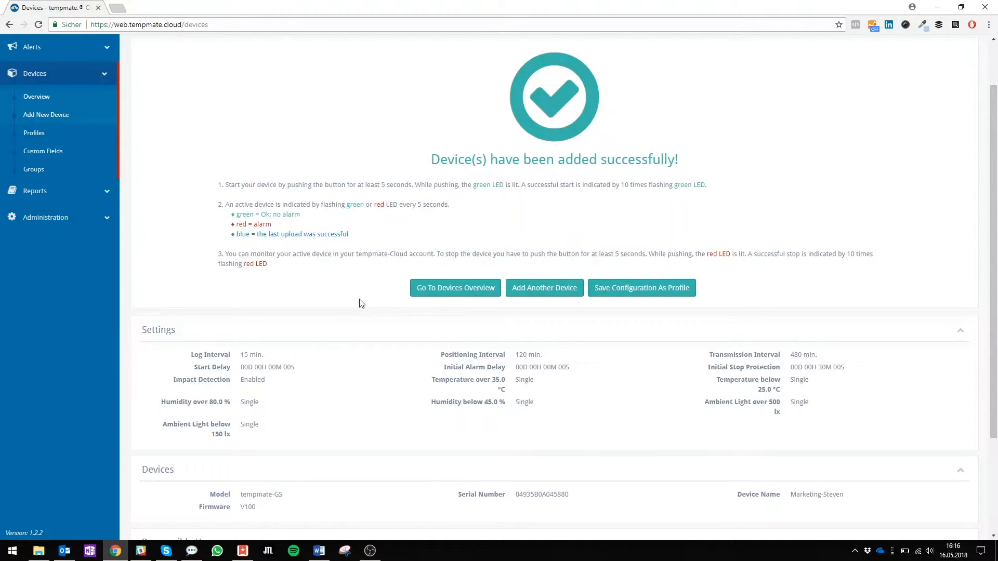
{"action": "scroll", "coordinate": [361, 301], "scroll_direction": "down", "scroll_amount": 2}
{"action": "scroll", "coordinate": [361, 304], "scroll_direction": "down", "scroll_amount": 2}
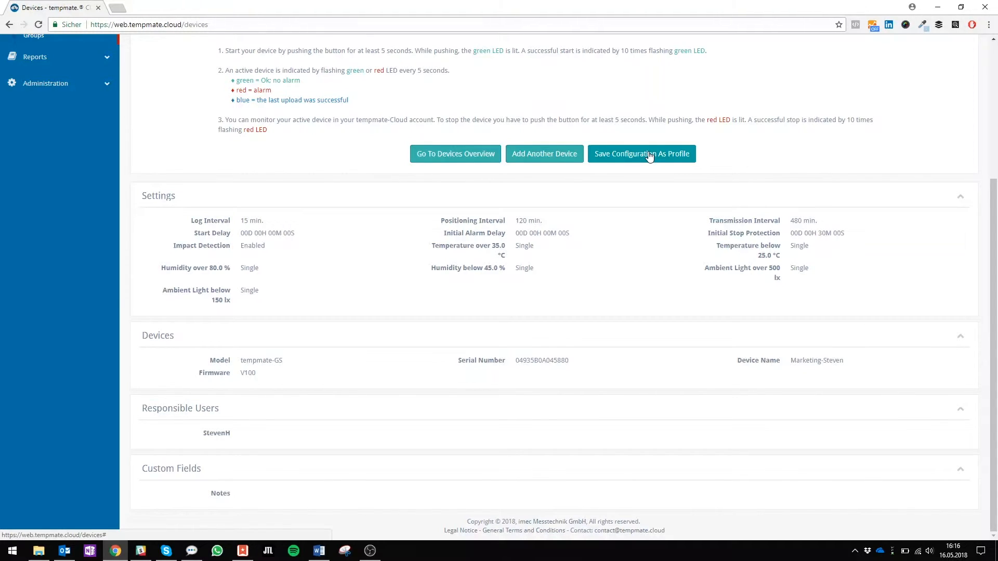
Open the Devices overview to confirm Marketing-Steven is listed alongside Demo 3.
{"action": "left_click", "coordinate": [480, 159]}
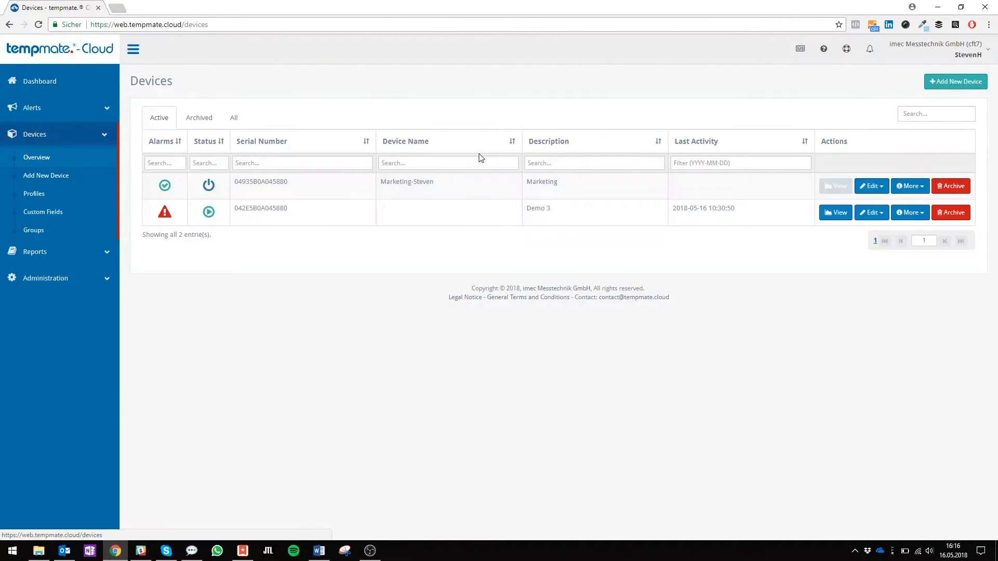